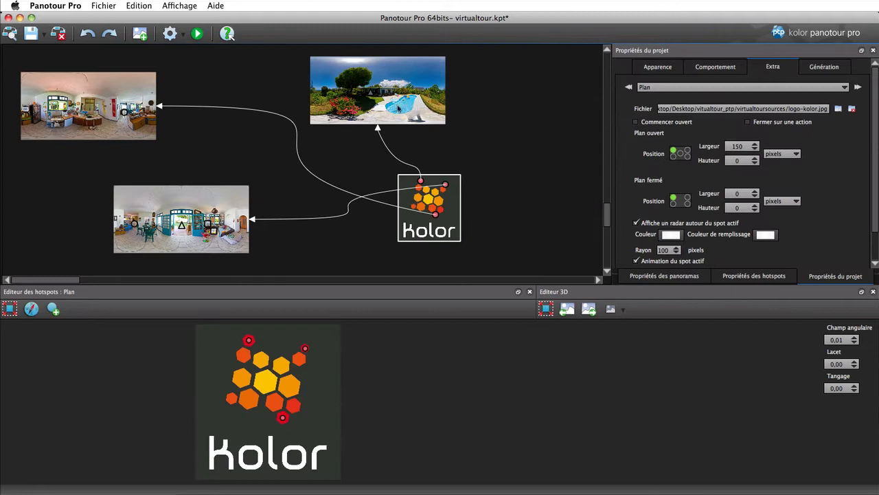
Step: Examine the videofoot.m4v and panobook.jpg hotspots of the living room panorama, plus the project's Son extra settings
click(229, 215)
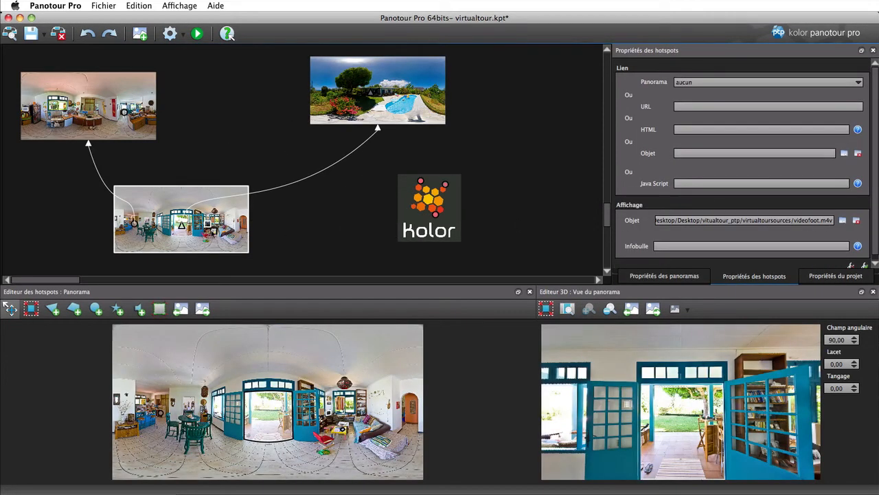
click(213, 231)
click(555, 117)
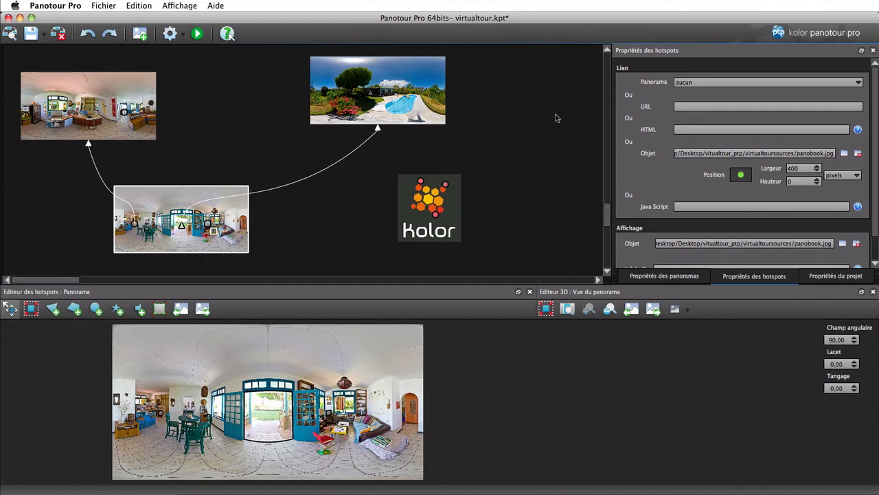
click(703, 87)
click(658, 146)
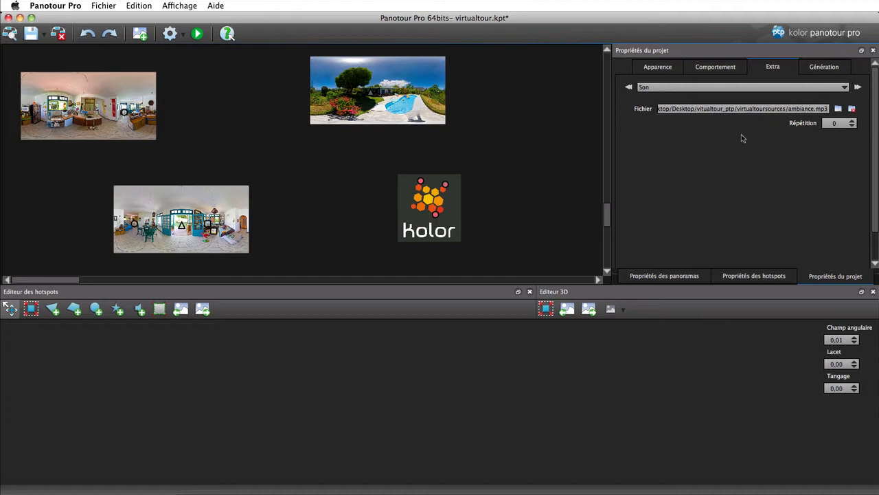
Step: Open the project's Génération settings and clear the selection in the tour layout
click(547, 146)
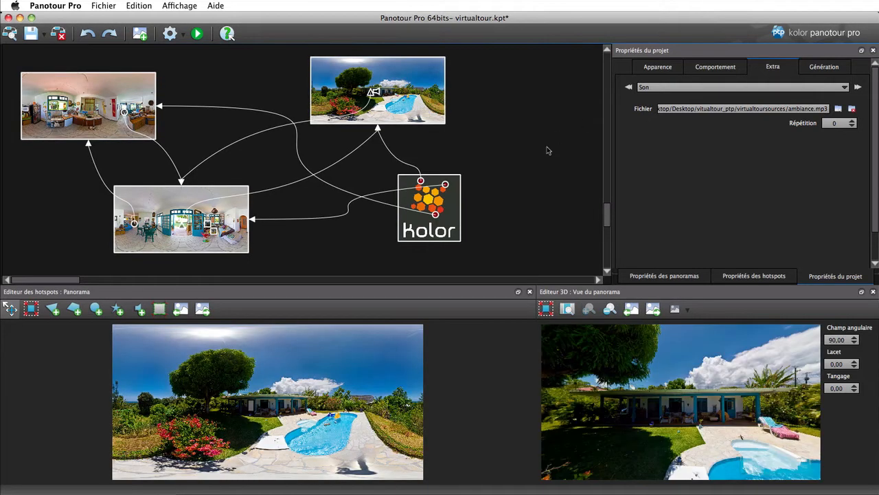
click(842, 66)
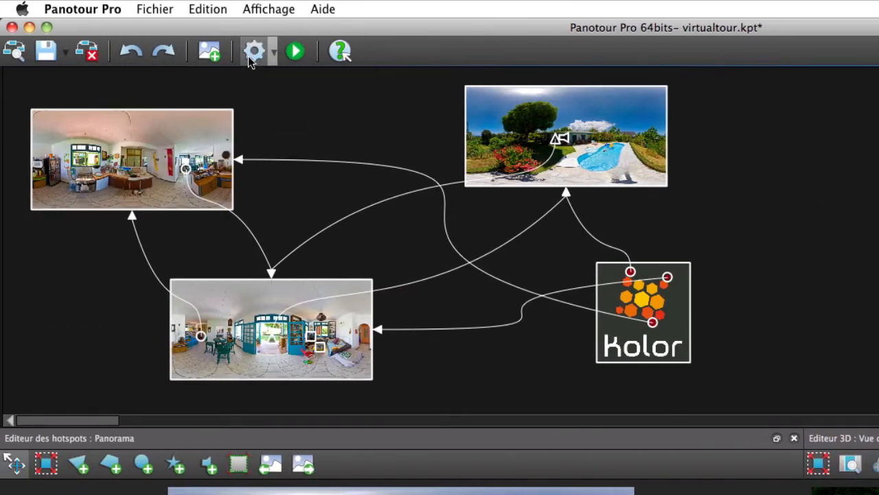
click(791, 204)
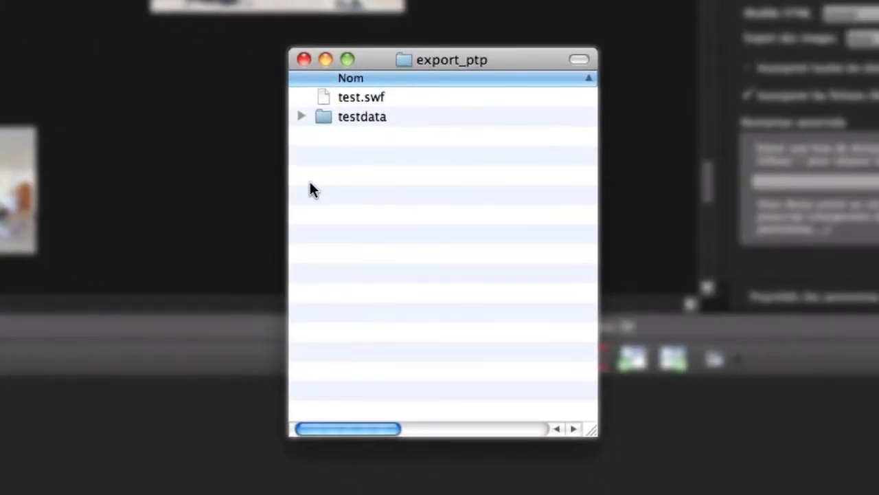
Step: Inspect the exported testdata folder's graphics and spots subfolders, collapsing both when done
click(303, 115)
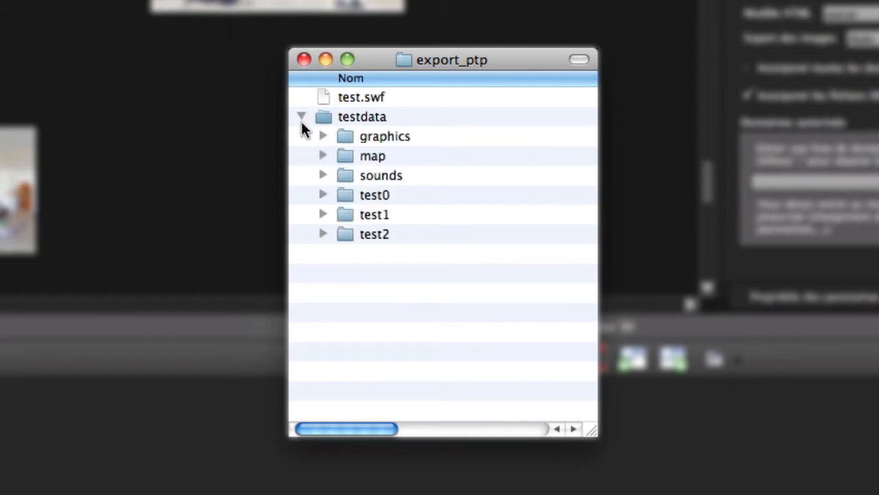
click(323, 136)
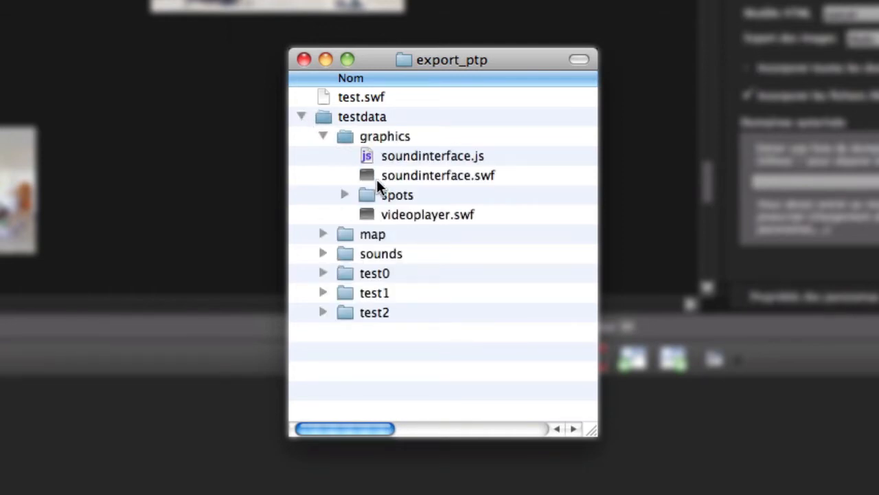
click(346, 195)
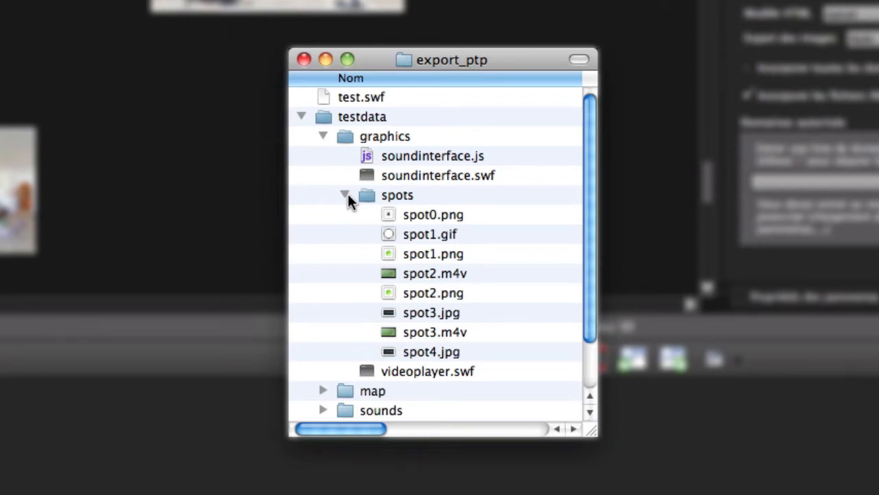
click(343, 196)
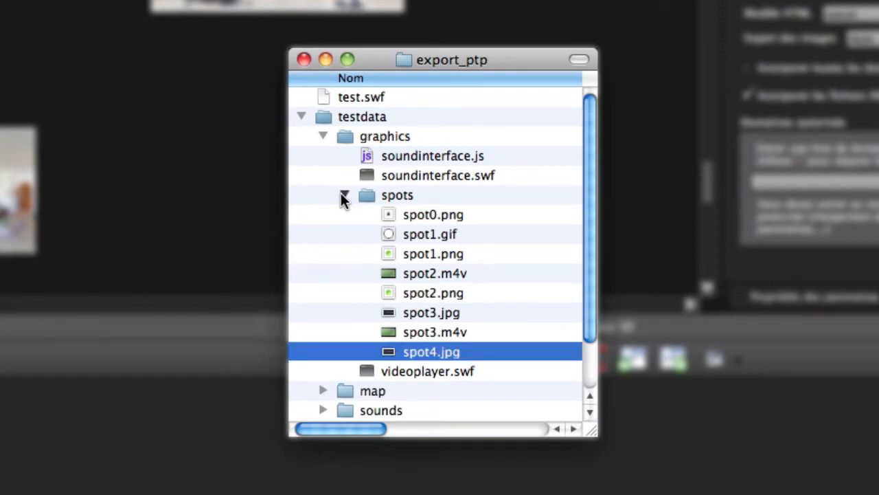
click(323, 136)
Step: Inspect the contents of the exported map and sounds folders, collapsing each when done
click(322, 157)
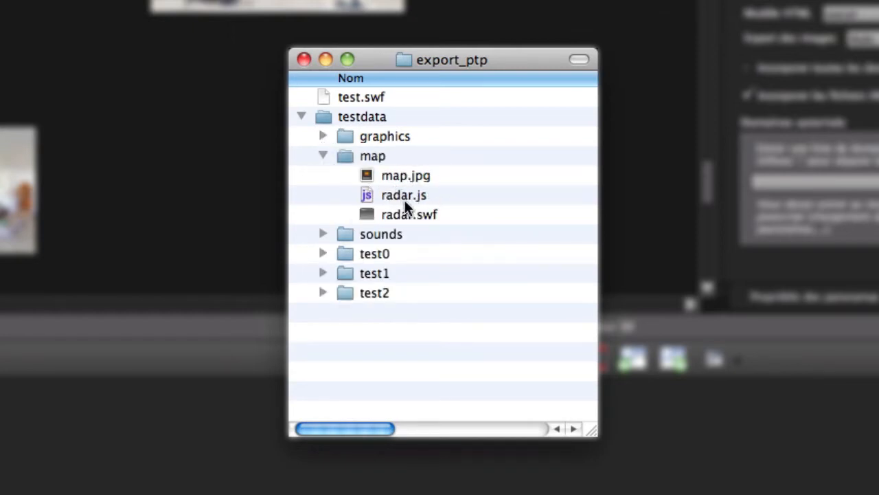
click(321, 156)
click(323, 176)
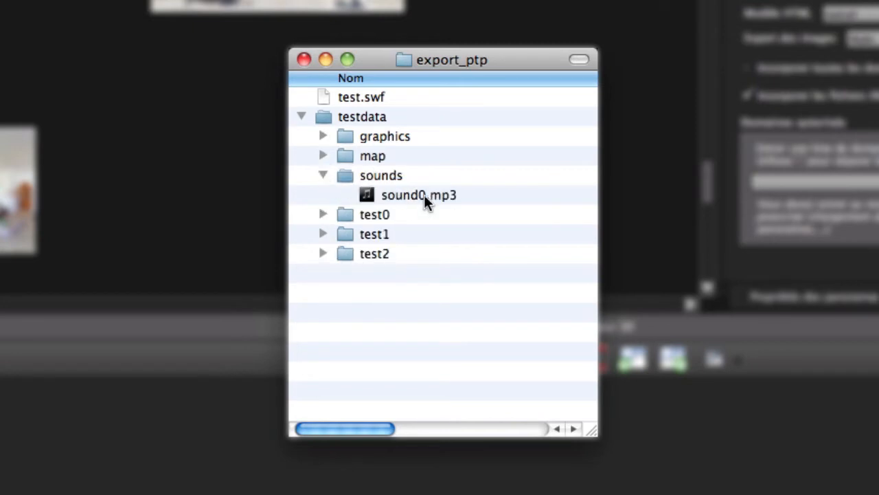
click(324, 176)
Step: Expand the test0 folder, preview its preview.jpg image, and collapse the folder again
click(325, 196)
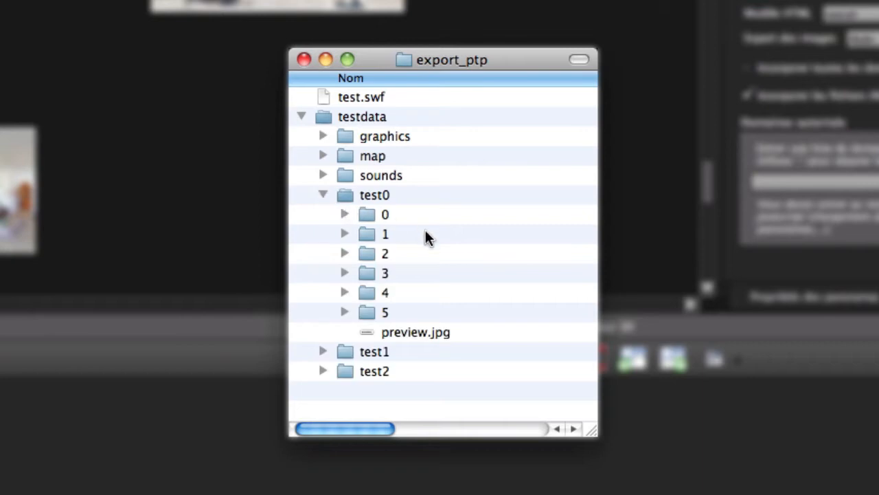
click(424, 337)
key(space)
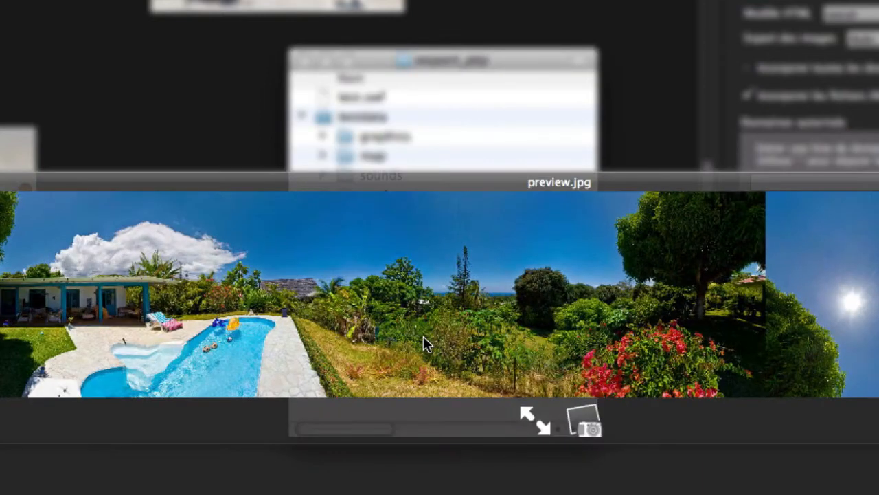
key(space)
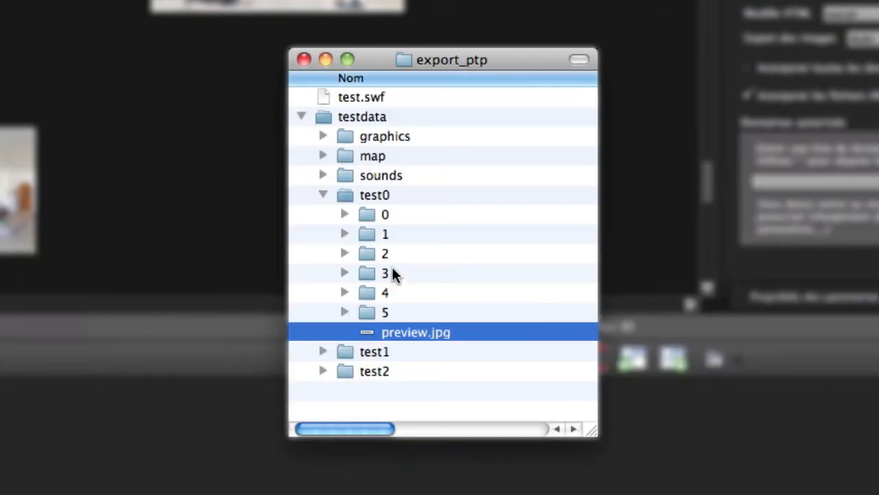
click(325, 196)
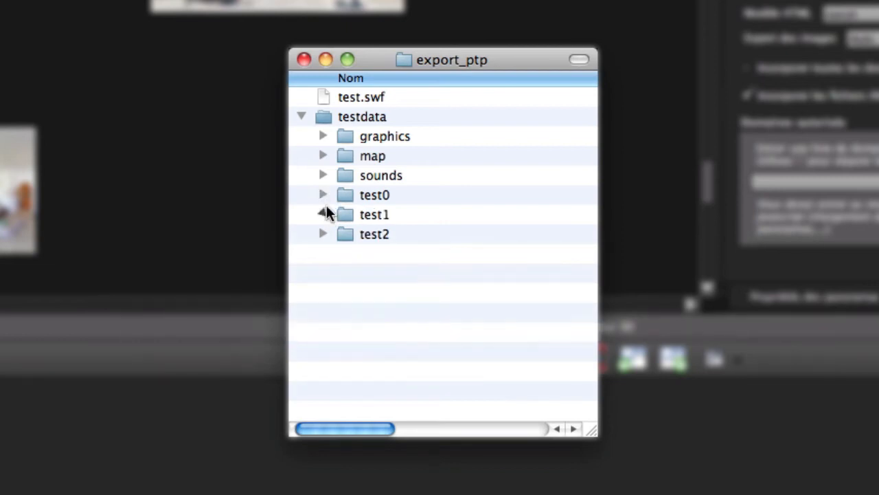
Step: Expand the test1 folder, preview its preview.jpg image, and collapse the folder again
click(324, 214)
click(415, 366)
click(415, 354)
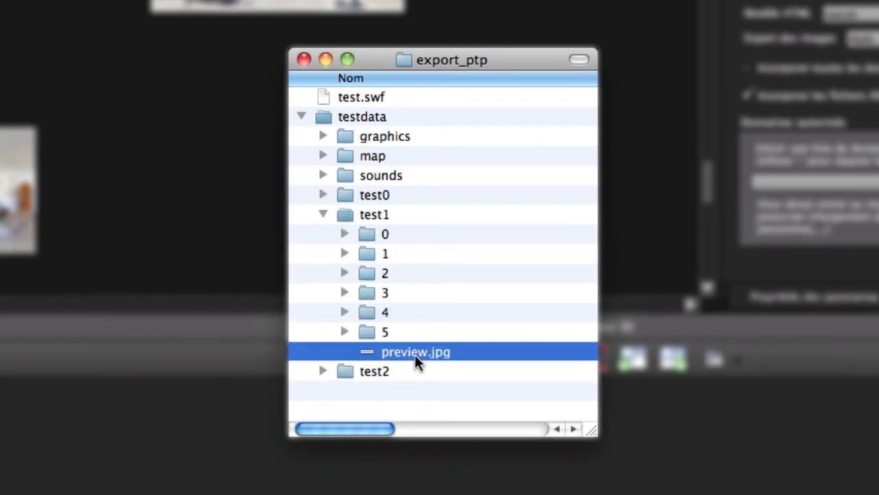
key(space)
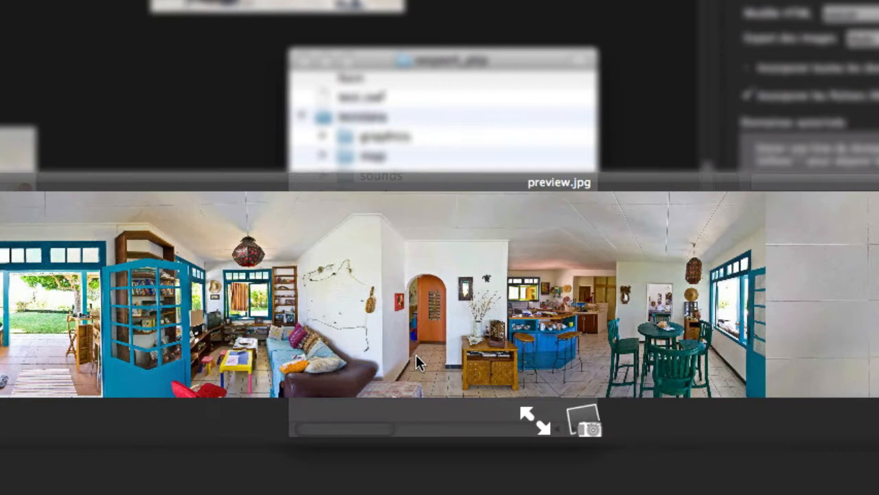
key(space)
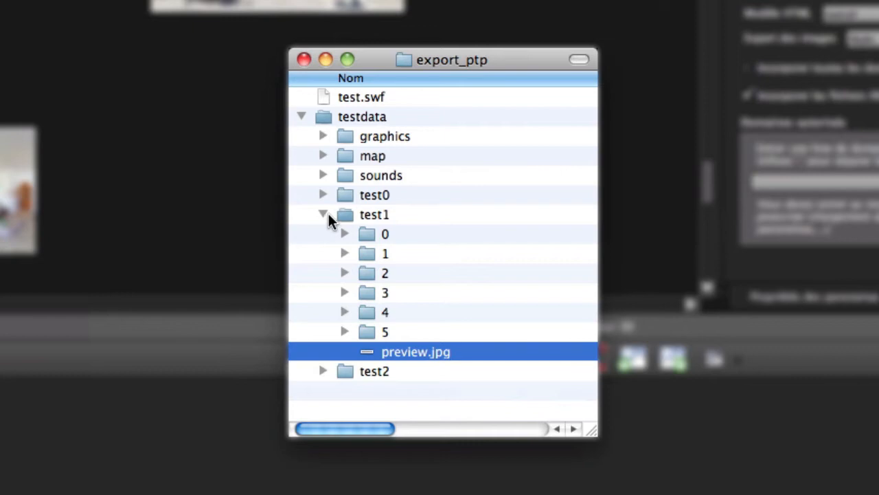
click(324, 215)
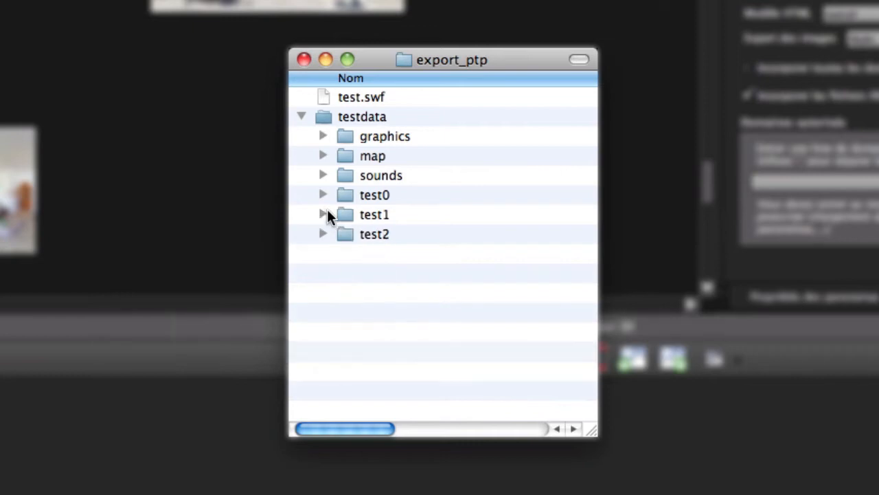
Step: Collapse the testdata folder and close the export_ptp window
click(303, 117)
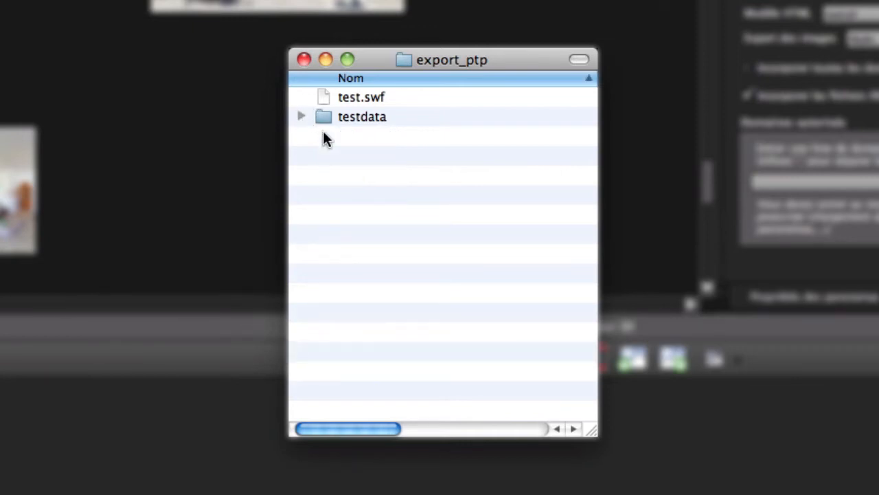
click(305, 59)
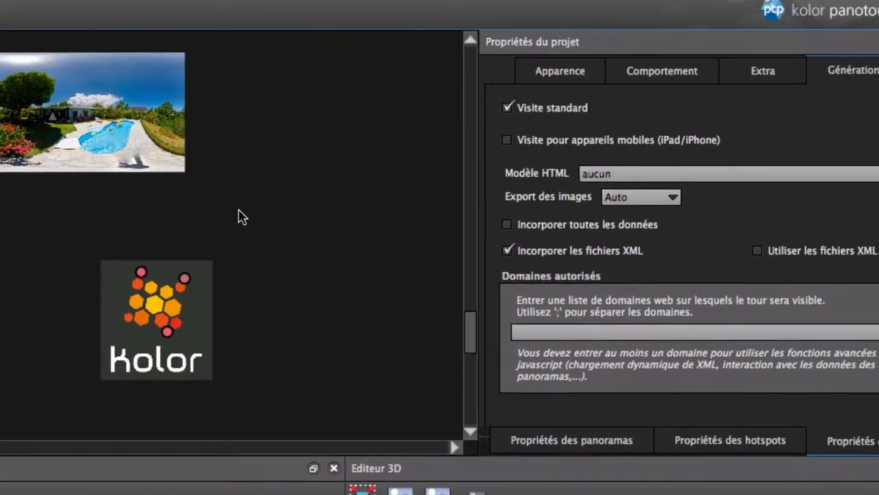
click(362, 215)
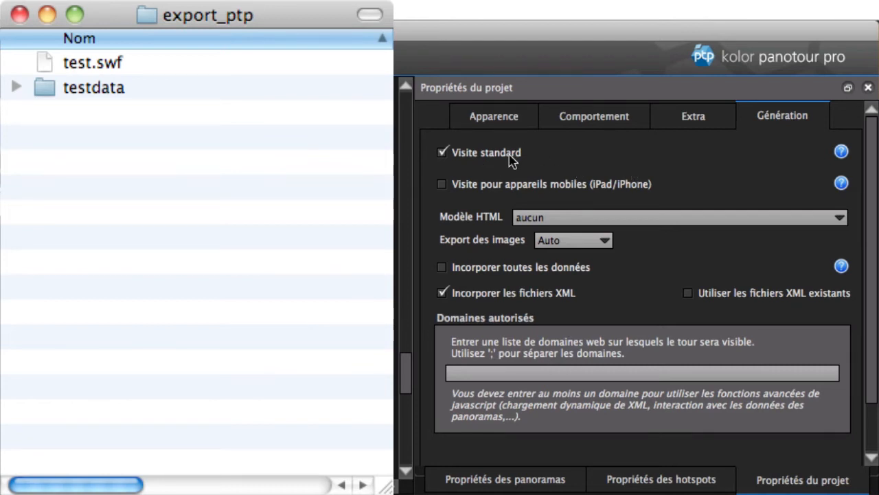
Step: Enable the tour for mobile devices (iPad/iPhone) and try switching the standard tour off and on
click(589, 191)
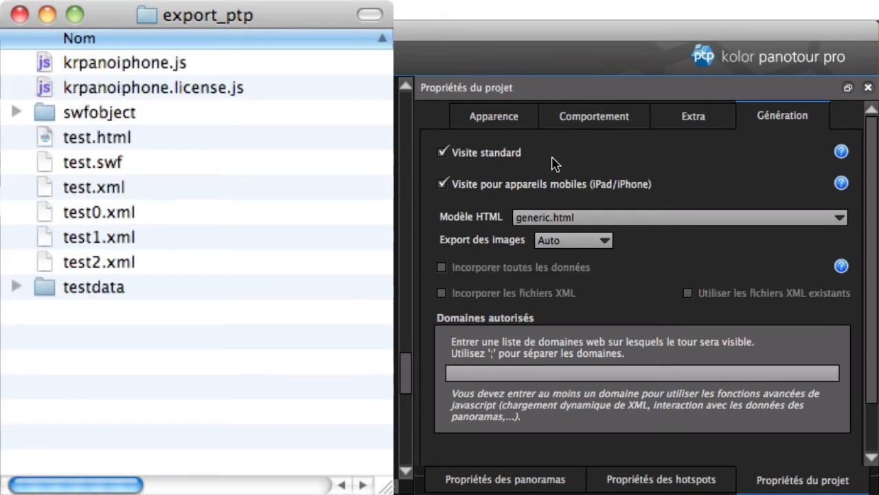
click(520, 162)
click(520, 162)
Step: Disable the tour for mobile devices (iPad/iPhone) and set the HTML template to aucun
click(630, 191)
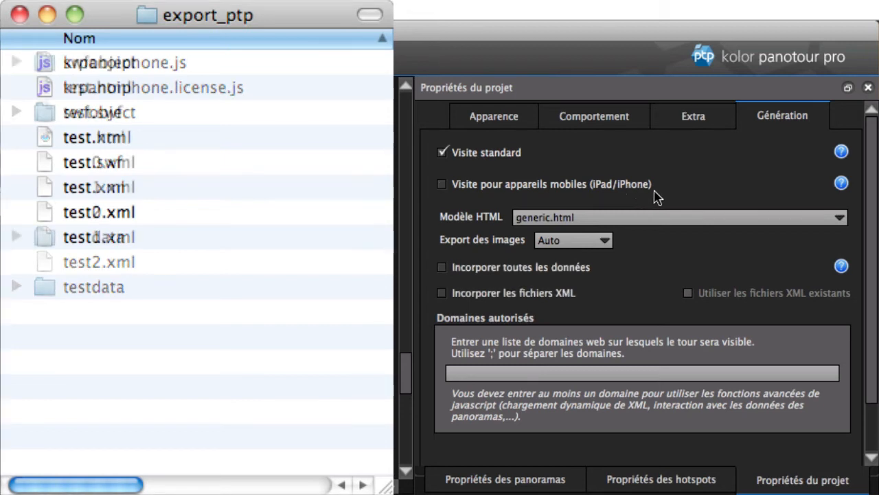
click(698, 218)
click(673, 206)
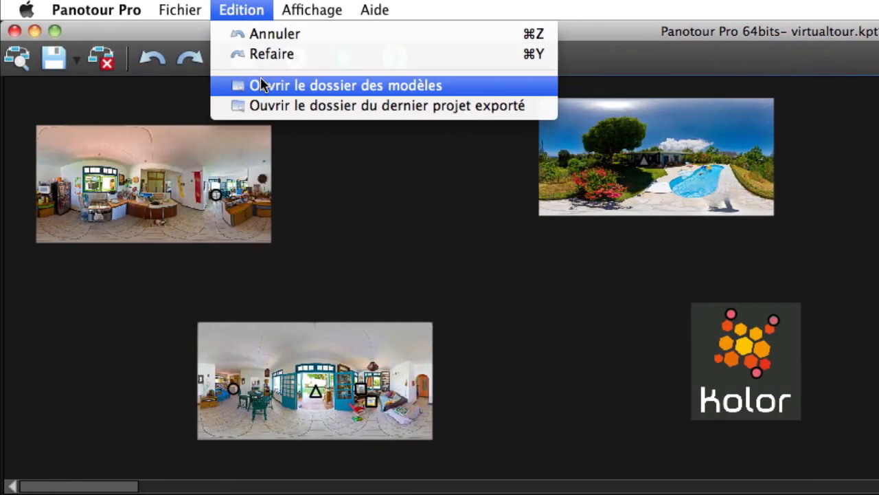
Step: Open the templates folder in Finder, look at its html subfolder, and close the window
click(285, 88)
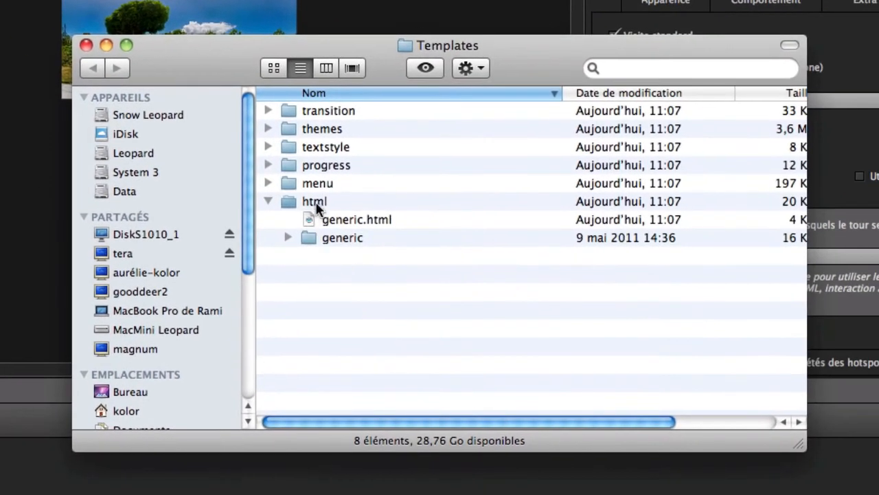
click(317, 205)
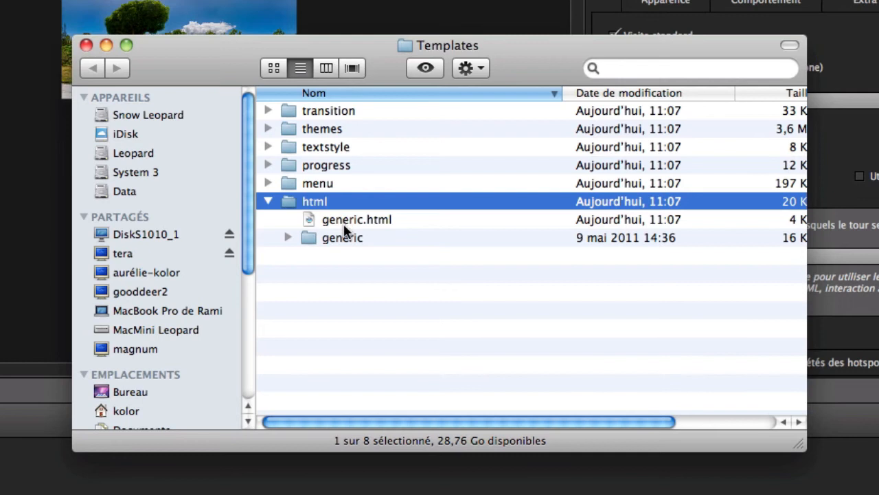
click(86, 45)
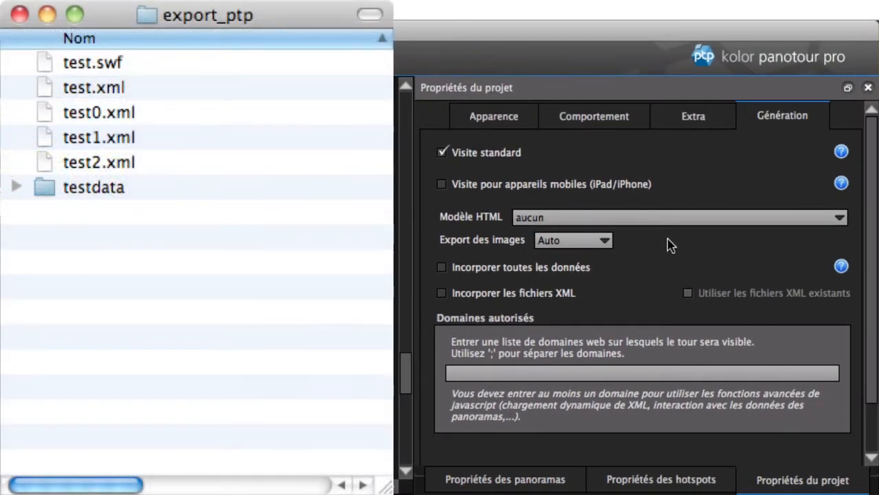
Step: View the image export choices, and try embedding all data in the tour before switching that option off
click(606, 241)
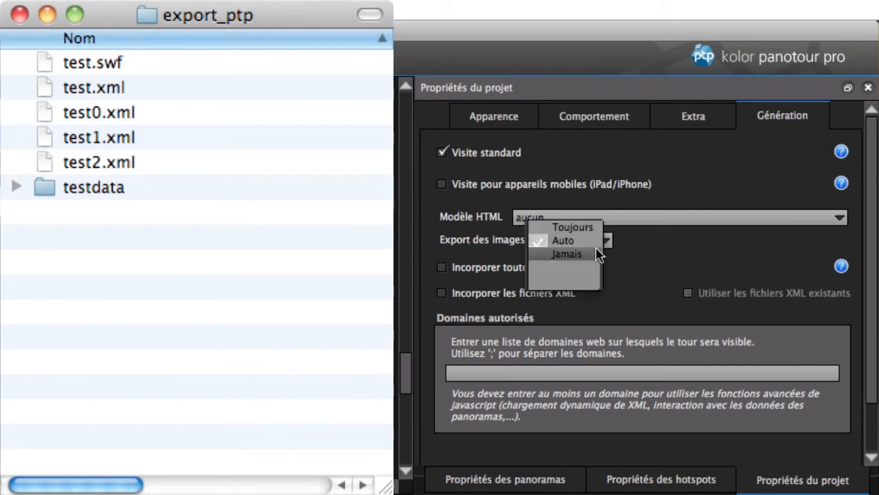
click(692, 251)
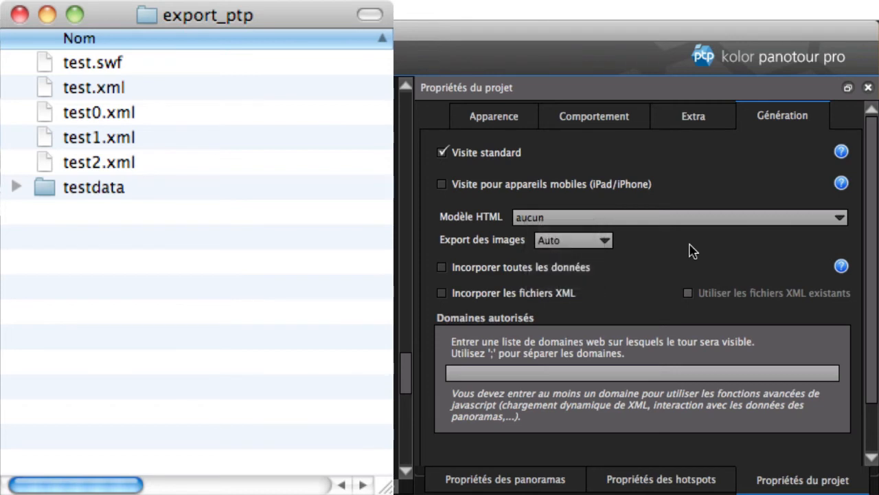
click(571, 272)
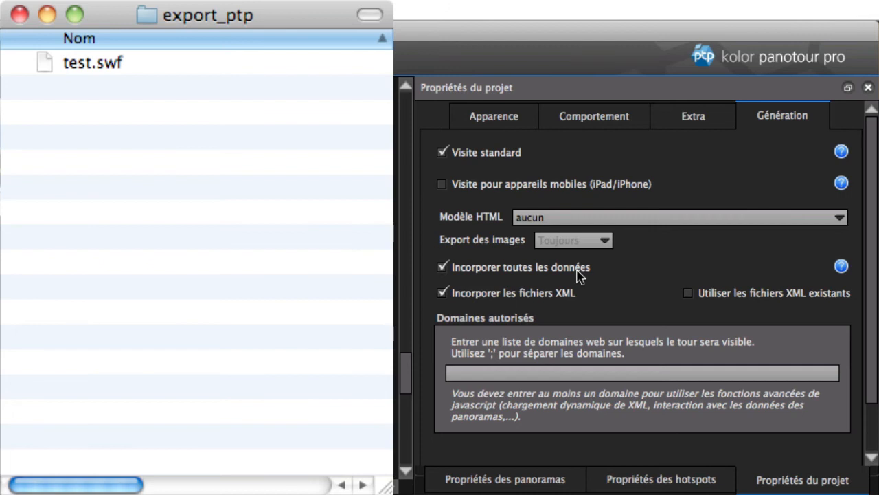
click(579, 273)
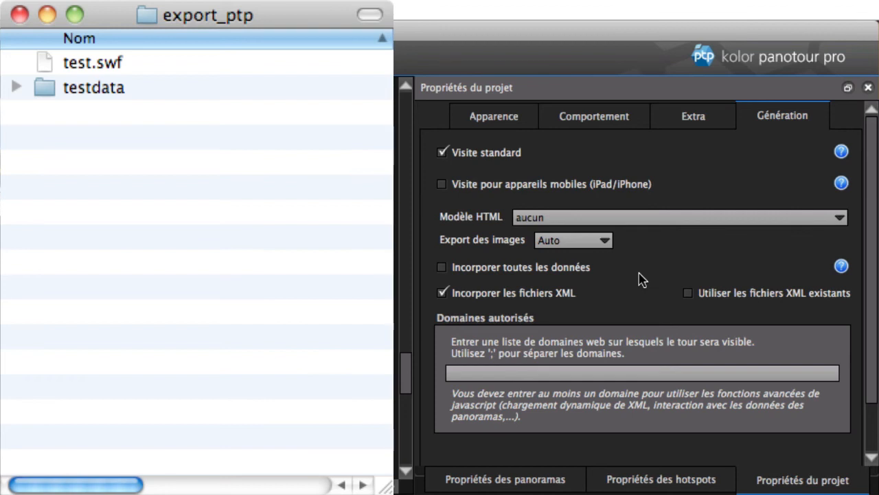
Step: Try switching XML file embedding off and back on, and toggle the use of existing XML files
click(555, 301)
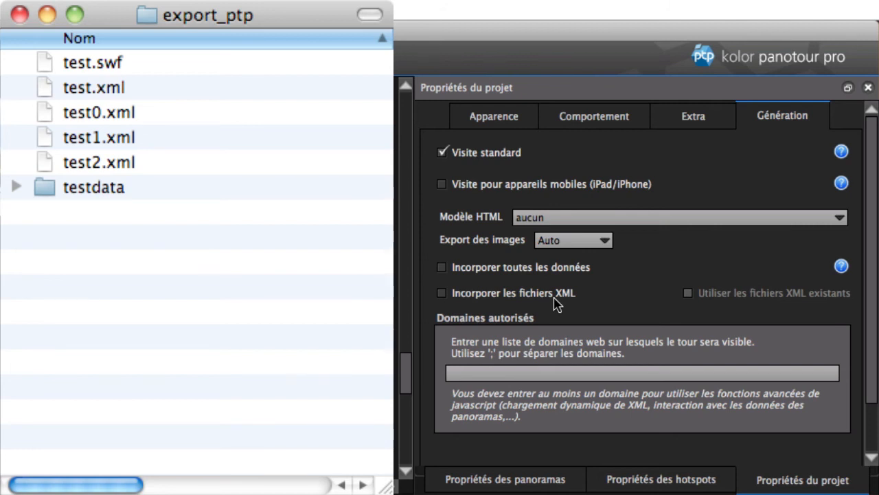
click(554, 300)
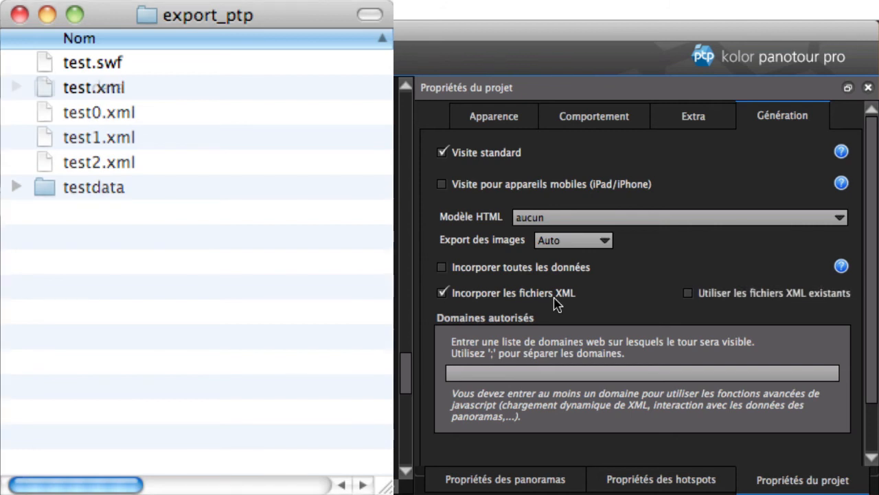
click(732, 307)
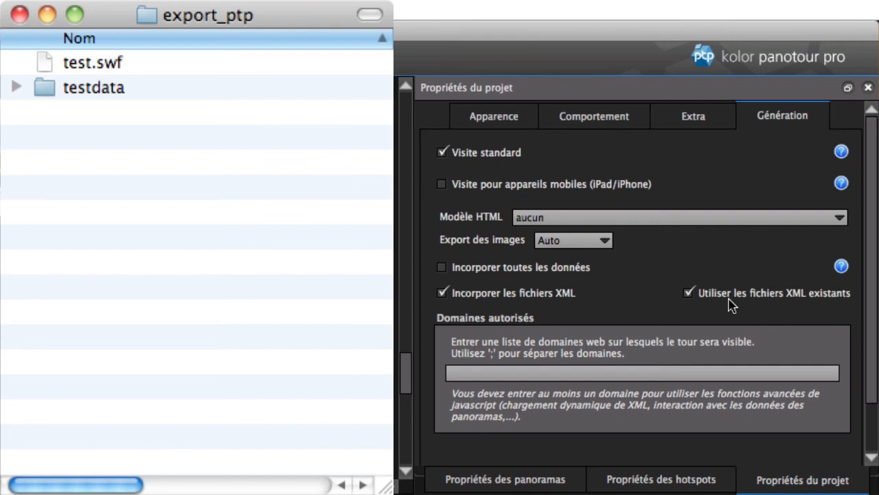
click(729, 297)
Step: Open the list of authorised web domains for editing
click(597, 374)
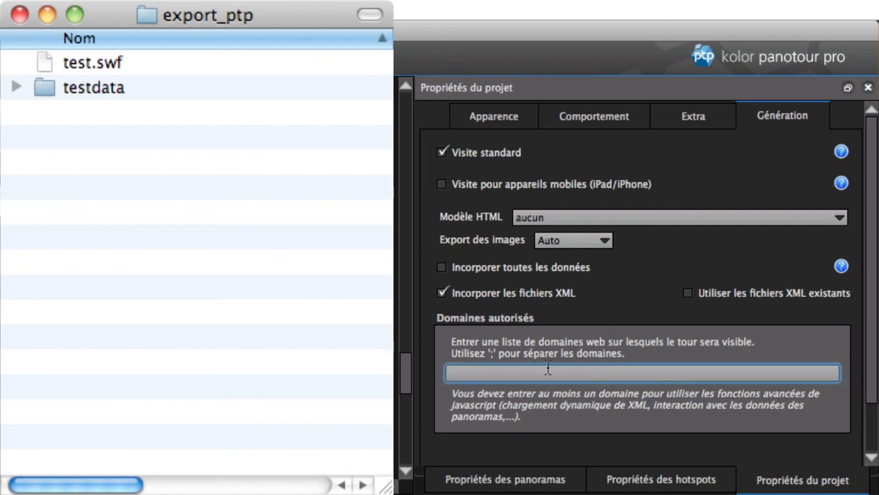